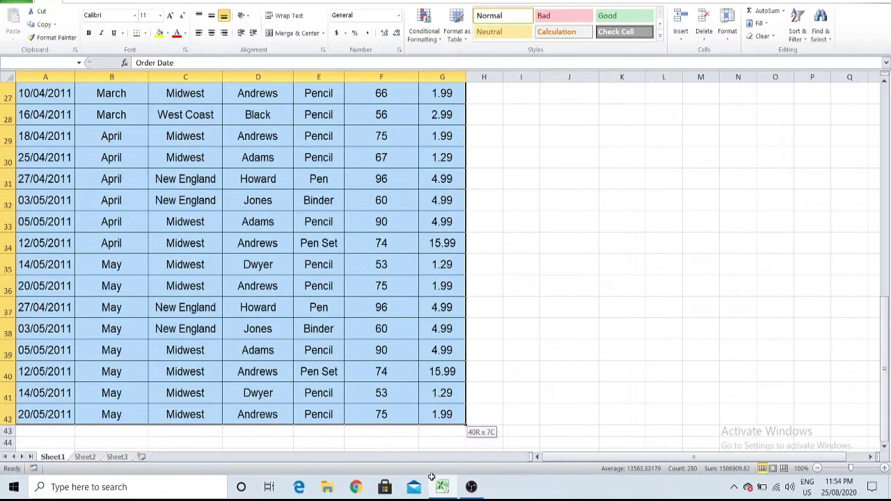
{"action": "scroll", "coordinate": [278, 279], "scroll_direction": "up", "scroll_amount": 9}
{"action": "left_click", "coordinate": [346, 328]}
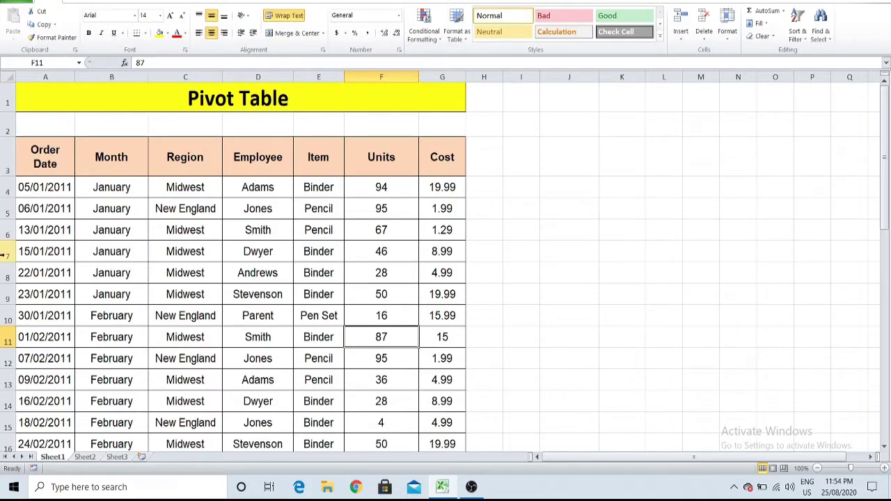
{"action": "left_click", "coordinate": [207, 180]}
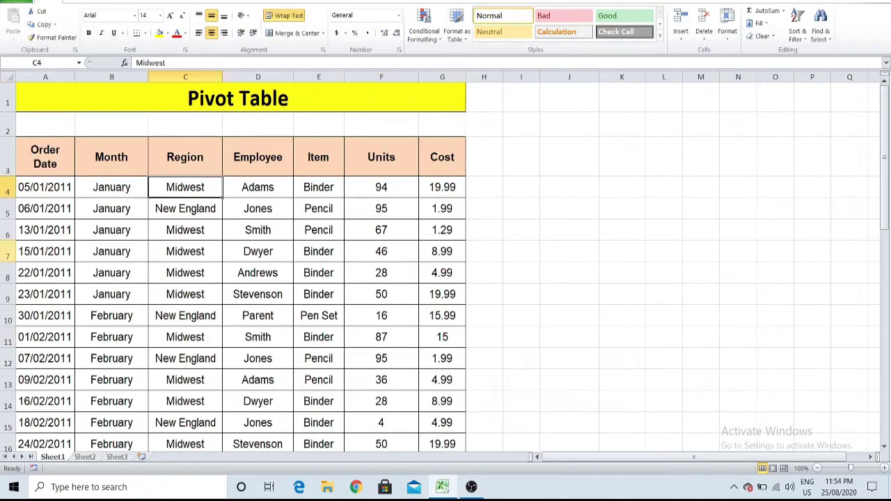
{"action": "left_click", "coordinate": [319, 316]}
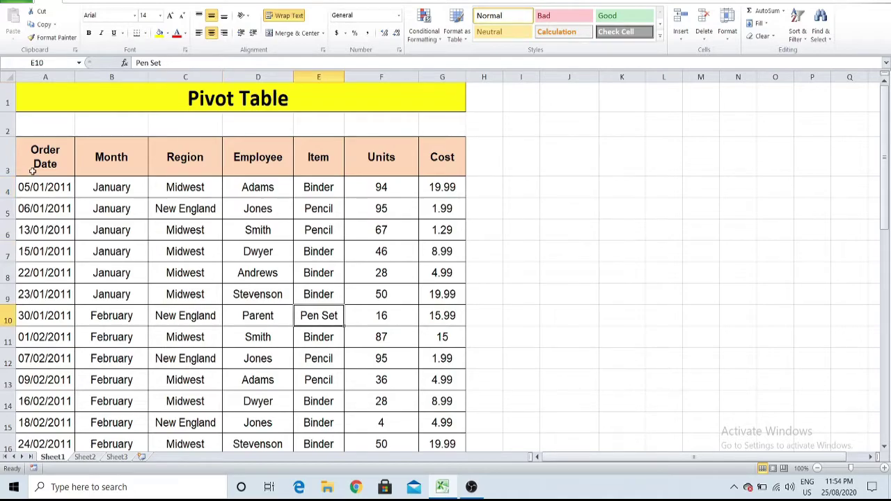
{"action": "left_click_drag", "start_coordinate": [34, 166], "coordinate": [73, 12]}
{"action": "left_click", "coordinate": [75, 3]}
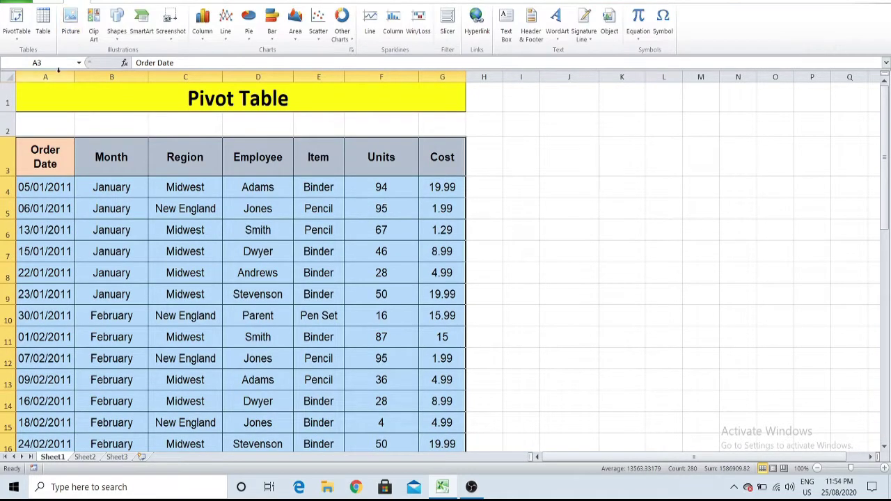
{"action": "left_click", "coordinate": [16, 44]}
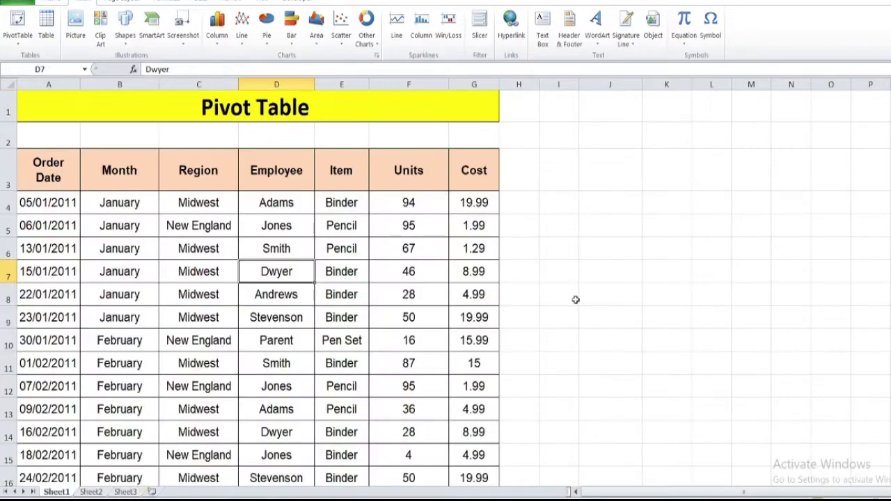
Step: Create a PivotTable from the Sheet1 range A3:G42, placed on the existing worksheet at cell J3
{"action": "left_click", "coordinate": [164, 225]}
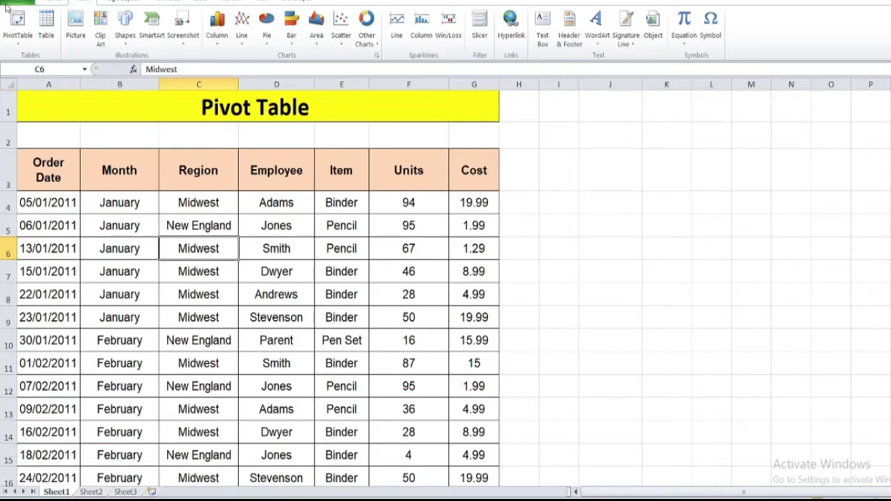
{"action": "left_click", "coordinate": [18, 41]}
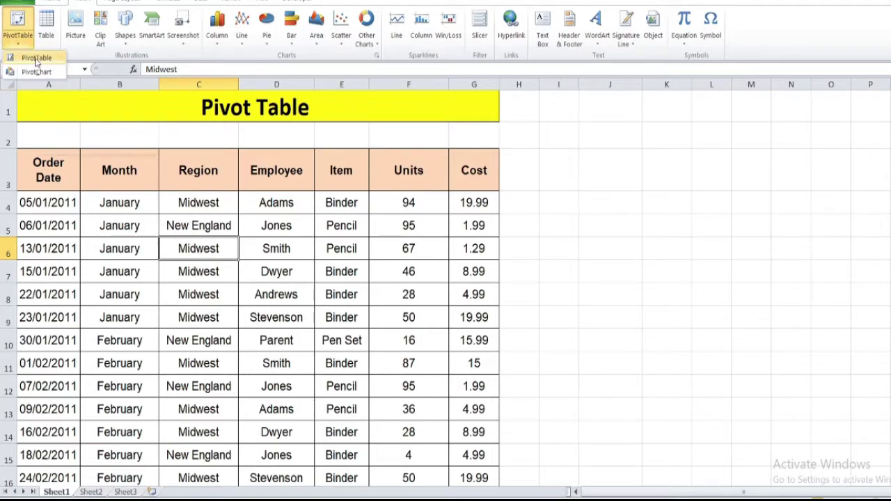
{"action": "left_click", "coordinate": [36, 58]}
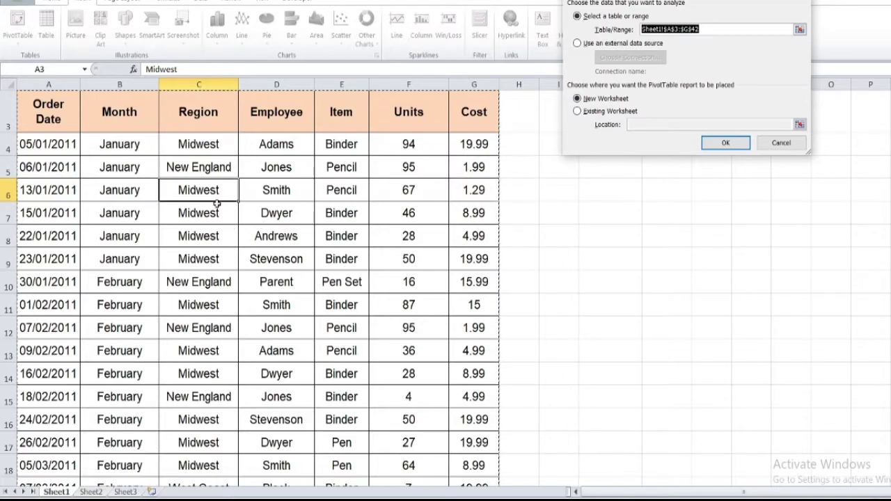
{"action": "scroll", "coordinate": [423, 114], "scroll_direction": "up", "scroll_amount": 1}
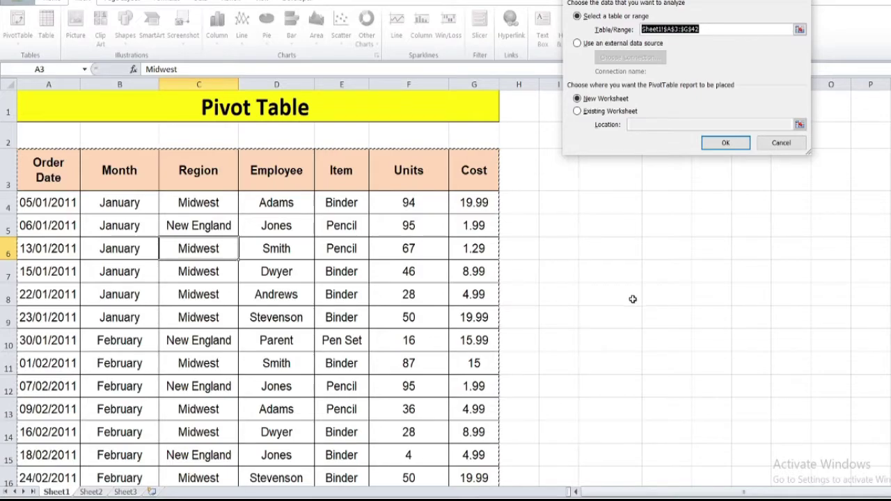
{"action": "left_click", "coordinate": [580, 113]}
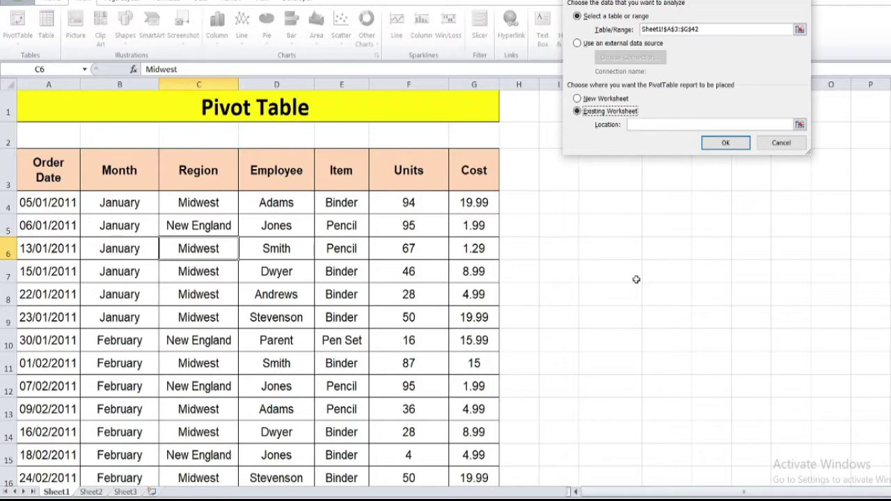
{"action": "left_click", "coordinate": [660, 123]}
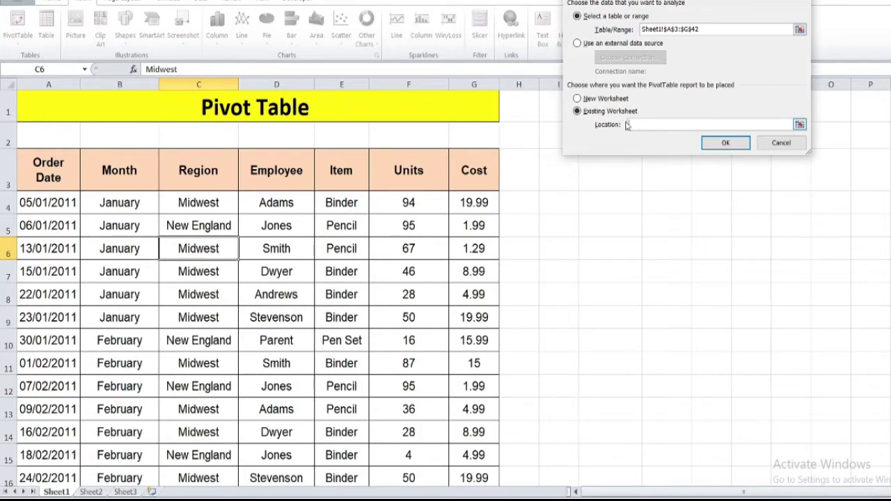
{"action": "left_click", "coordinate": [623, 174]}
{"action": "left_click", "coordinate": [724, 143]}
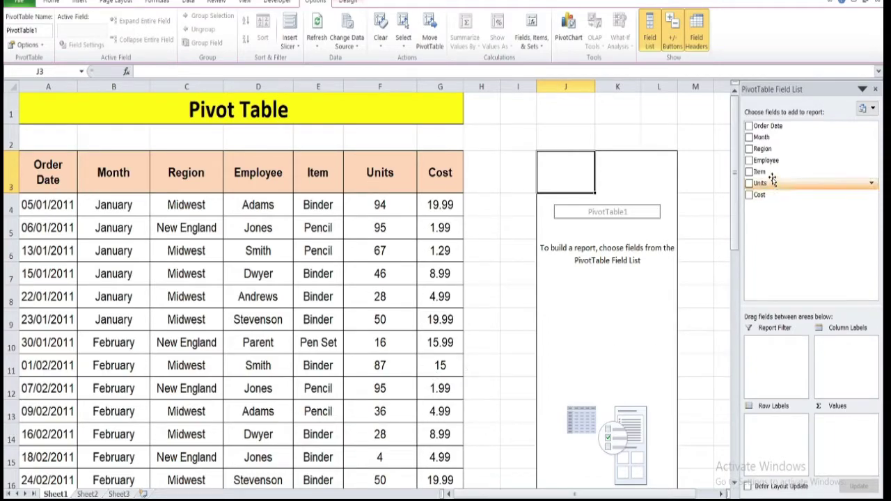
Step: Lay out the PivotTable with Item as row labels, Month as column labels and the sum of Cost as values
{"action": "left_click", "coordinate": [749, 137]}
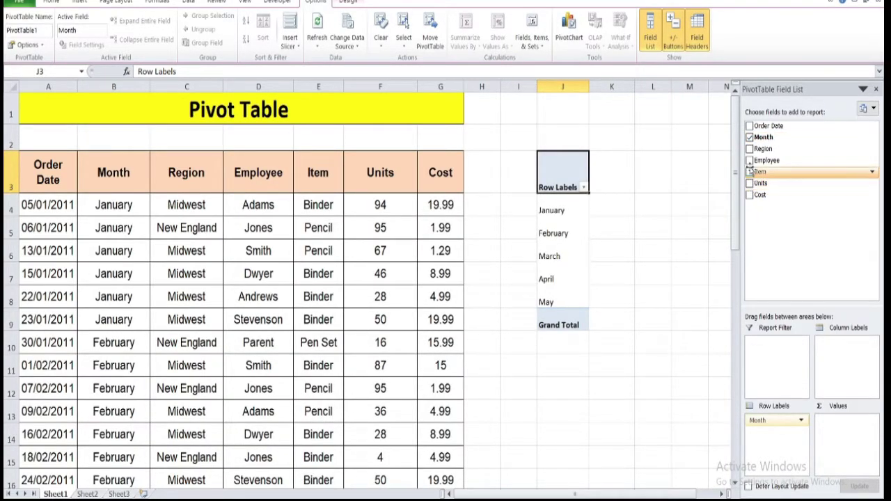
{"action": "left_click", "coordinate": [749, 172]}
{"action": "left_click", "coordinate": [749, 195]}
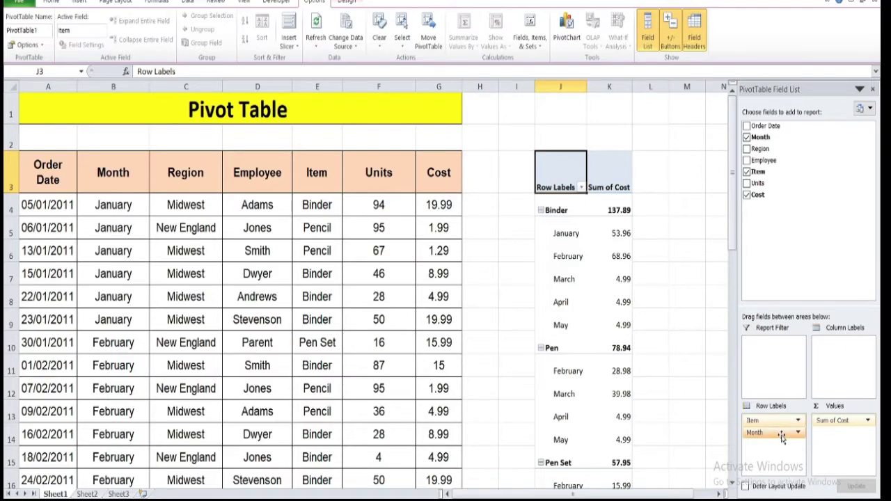
{"action": "left_click_drag", "start_coordinate": [781, 435], "coordinate": [858, 344]}
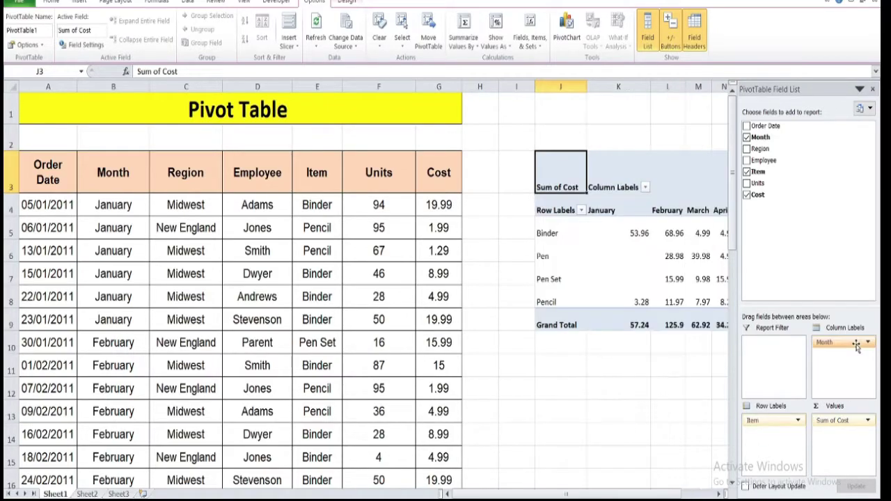
{"action": "left_click_drag", "start_coordinate": [566, 494], "coordinate": [599, 494]}
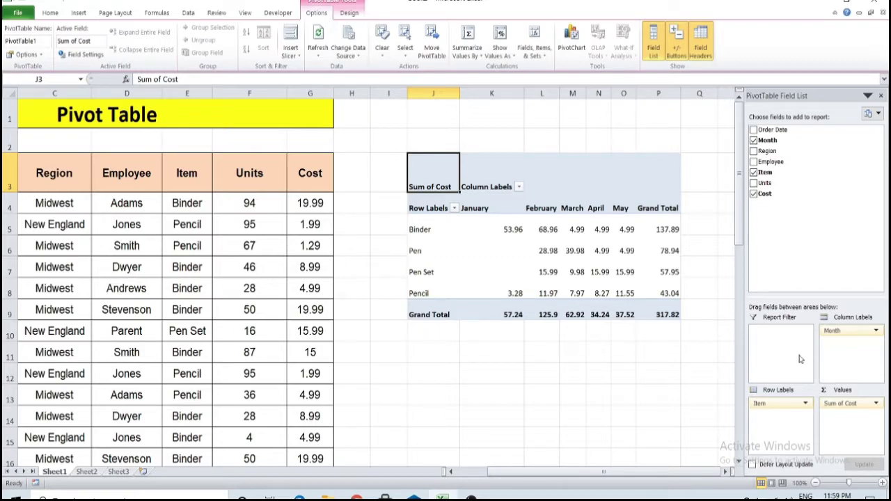
Step: Move the Month field to the report filter and filter the PivotTable to March
{"action": "left_click_drag", "start_coordinate": [854, 332], "coordinate": [769, 346]}
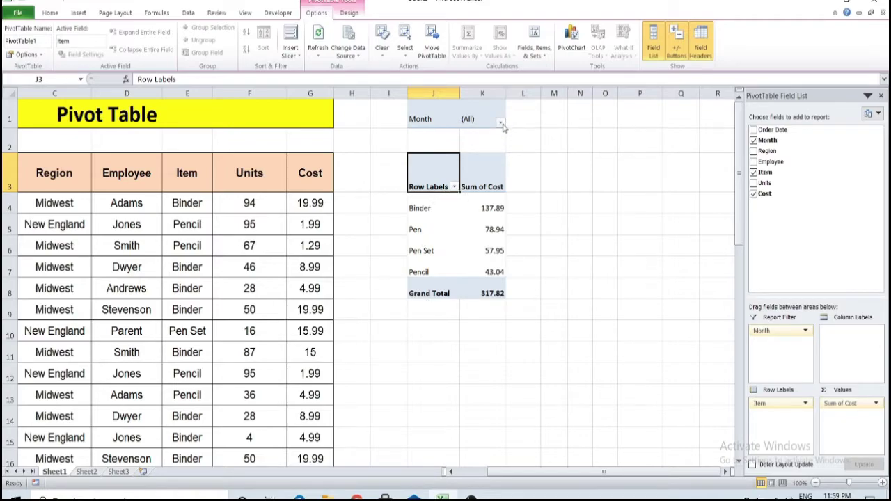
{"action": "left_click", "coordinate": [499, 123]}
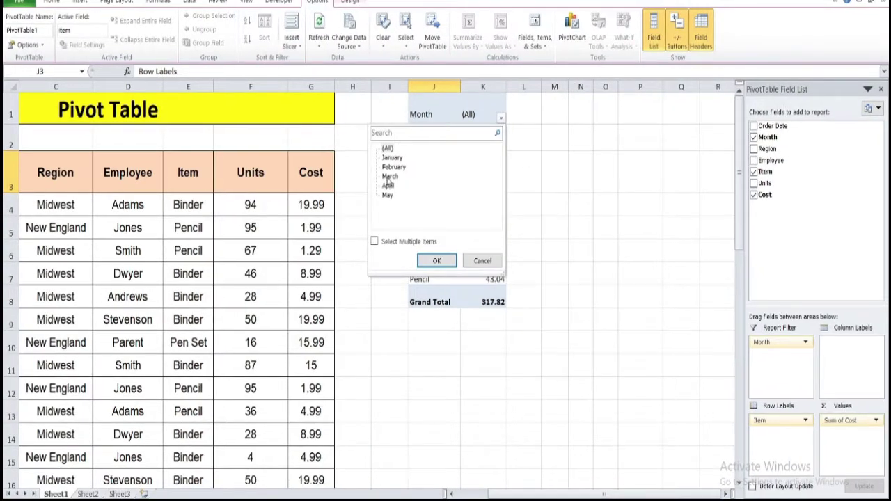
{"action": "left_click", "coordinate": [389, 177]}
{"action": "left_click", "coordinate": [426, 261]}
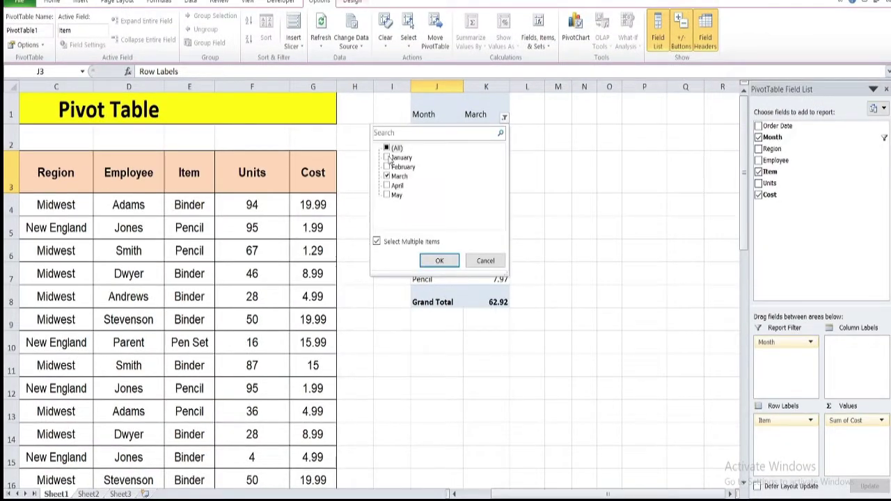
Step: Change the Month report filter to January only, allowing multiple items, and select the resulting item rows
{"action": "left_click", "coordinate": [387, 158]}
{"action": "left_click", "coordinate": [387, 176]}
{"action": "left_click", "coordinate": [432, 261]}
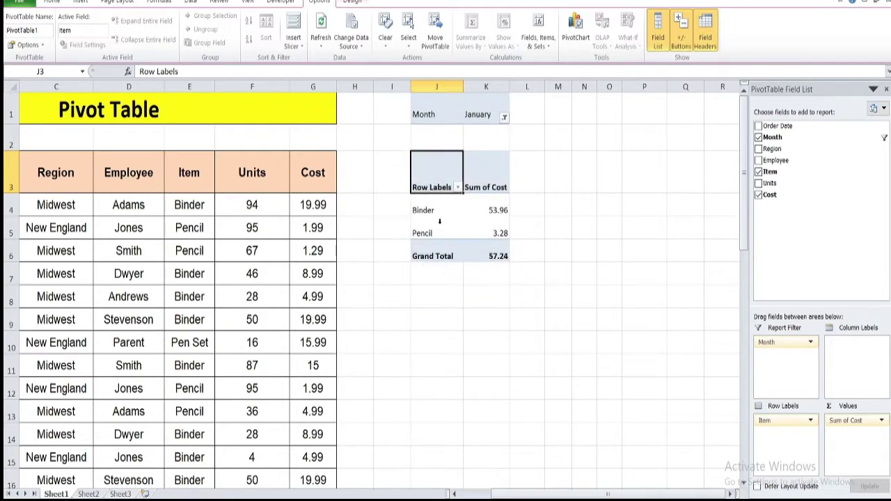
{"action": "mouse_move", "coordinate": [433, 230]}
{"action": "left_mouse_down"}
{"action": "mouse_move", "coordinate": [423, 231]}
{"action": "mouse_move", "coordinate": [483, 231]}
{"action": "mouse_move", "coordinate": [495, 211]}
{"action": "left_mouse_up"}
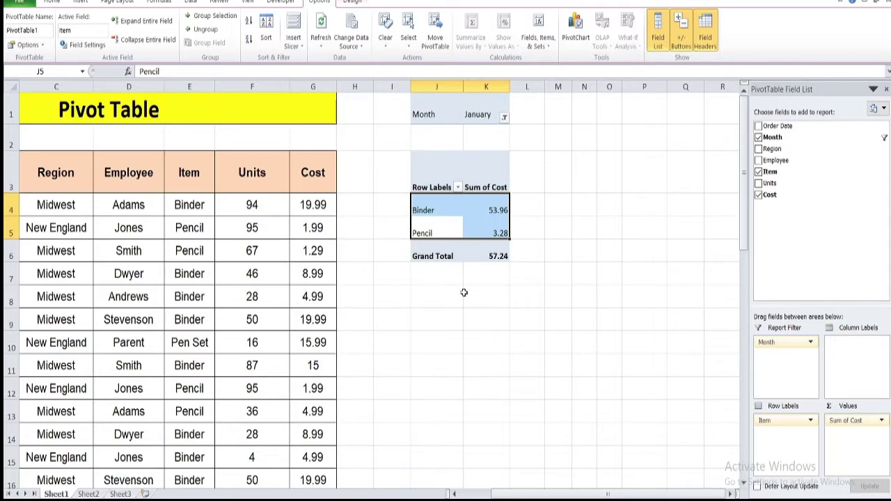
Step: Set the Cost value field to summarize by Count
{"action": "left_click", "coordinate": [843, 421]}
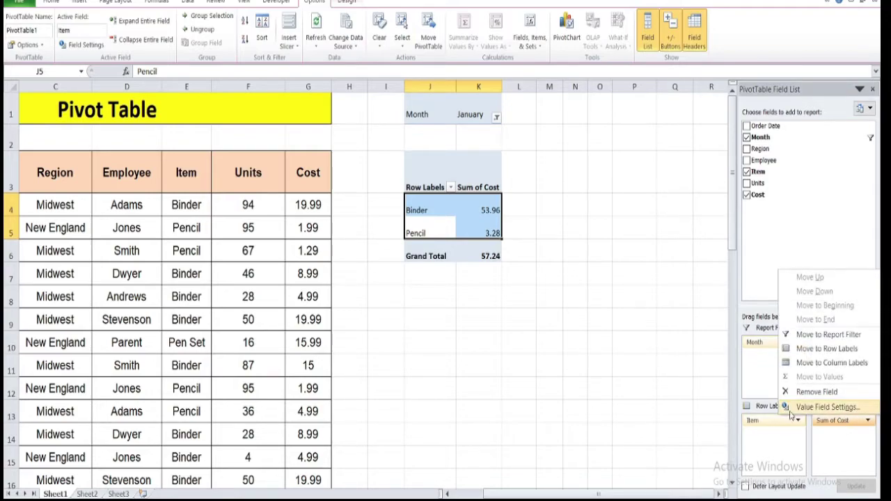
{"action": "left_click", "coordinate": [808, 407]}
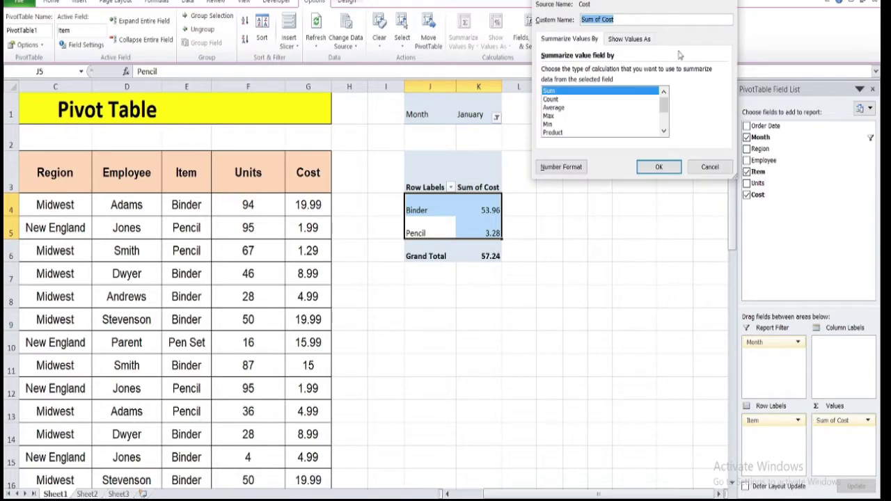
{"action": "left_click", "coordinate": [557, 99]}
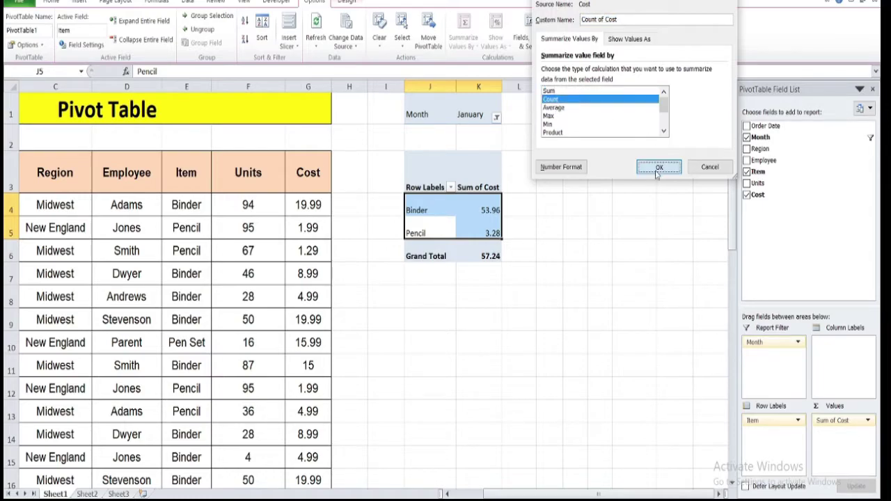
{"action": "left_click", "coordinate": [658, 166]}
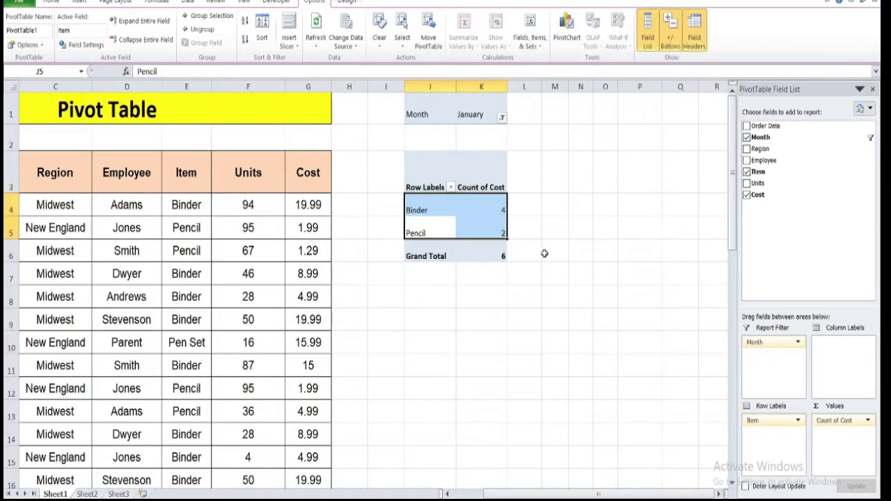
Step: Compare the PivotTable's Binder and Pencil counts with the January rows in the source data
{"action": "left_click", "coordinate": [481, 208]}
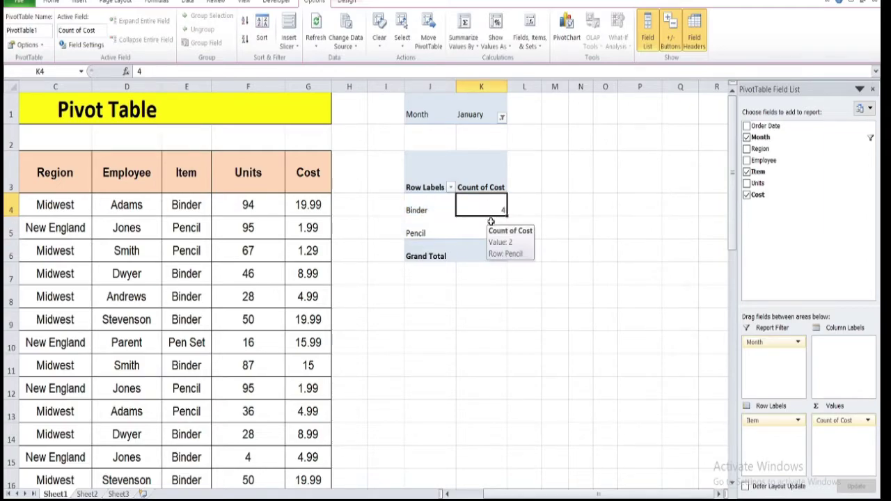
{"action": "left_click", "coordinate": [447, 238]}
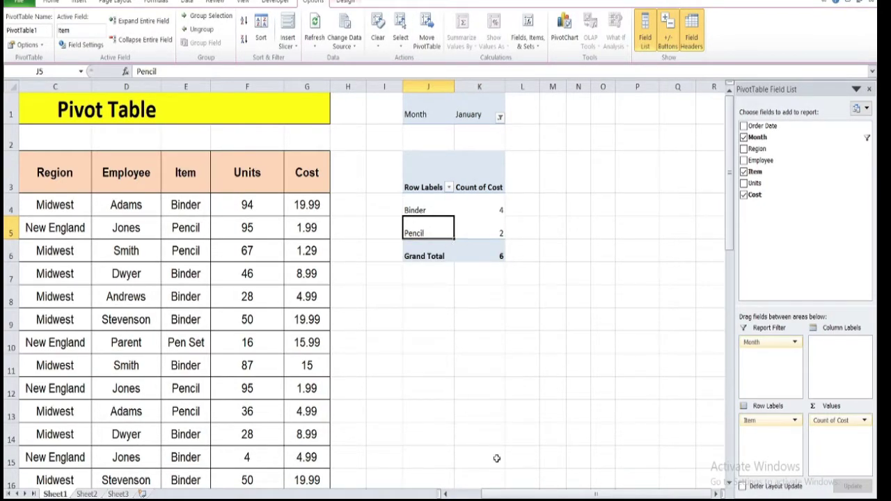
{"action": "left_click_drag", "start_coordinate": [529, 496], "coordinate": [498, 496]}
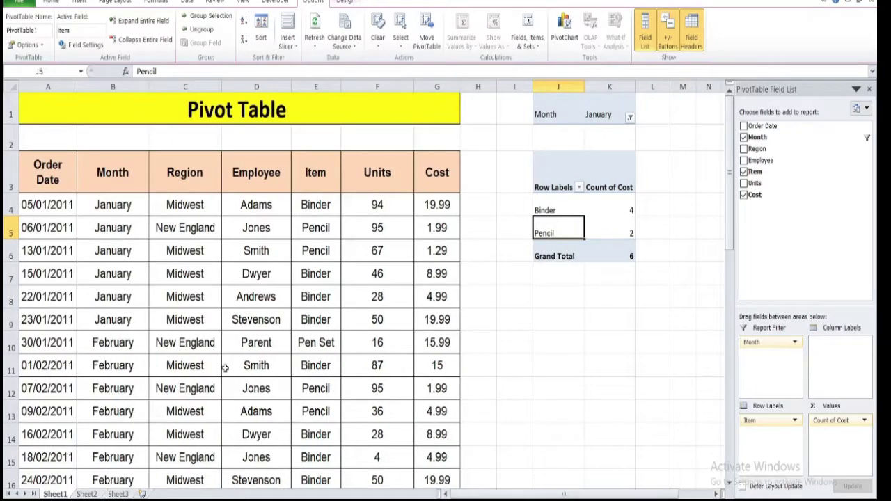
{"action": "left_click_drag", "start_coordinate": [315, 227], "coordinate": [118, 254]}
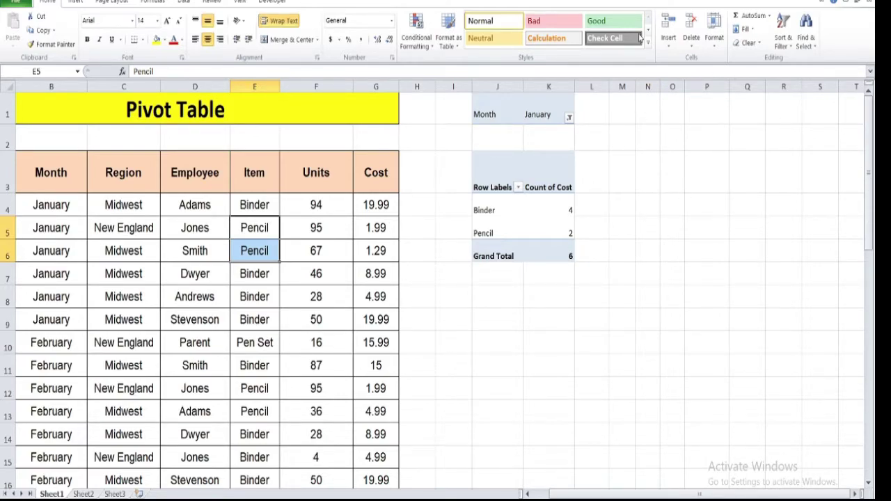
{"action": "left_click", "coordinate": [516, 203]}
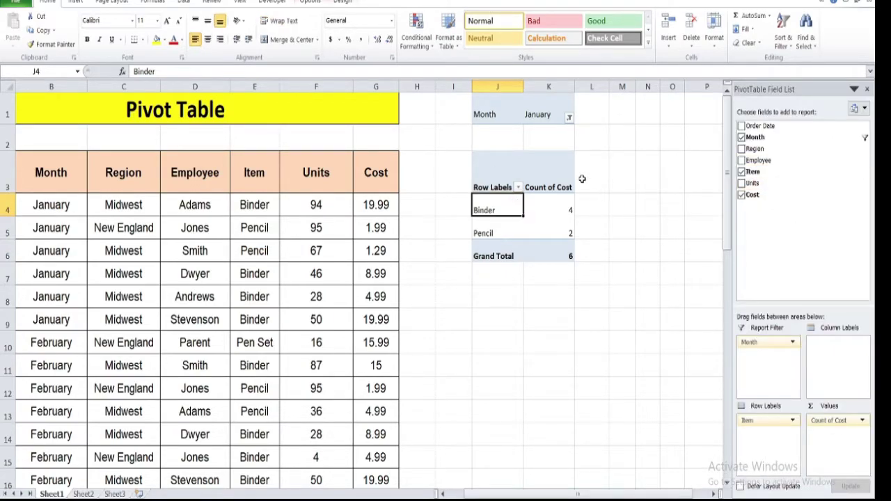
{"action": "left_click", "coordinate": [621, 316]}
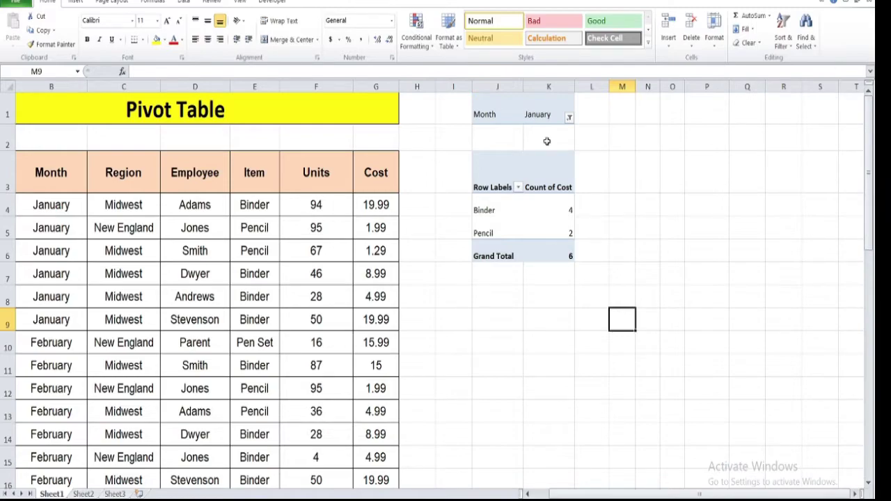
Step: Set the Cost value field of the PivotTable to summarize by Average
{"action": "left_click", "coordinate": [518, 187]}
{"action": "left_click", "coordinate": [571, 179]}
{"action": "left_click", "coordinate": [571, 179]}
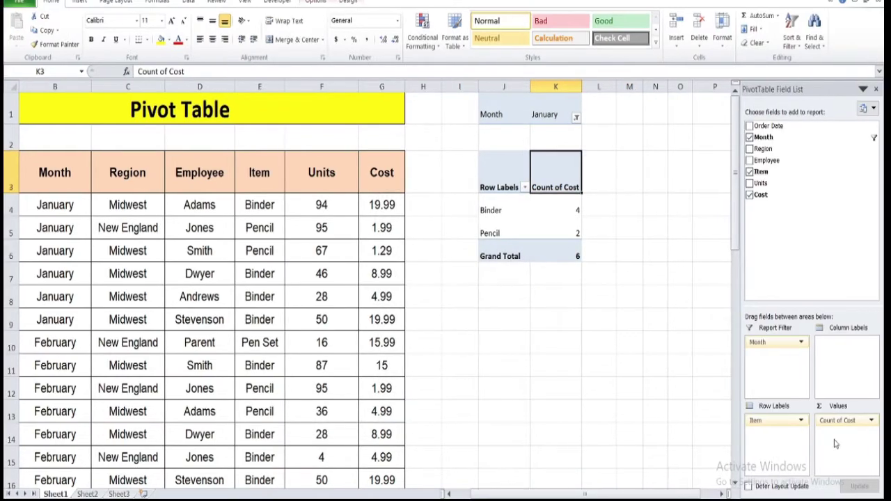
{"action": "left_click", "coordinate": [831, 421]}
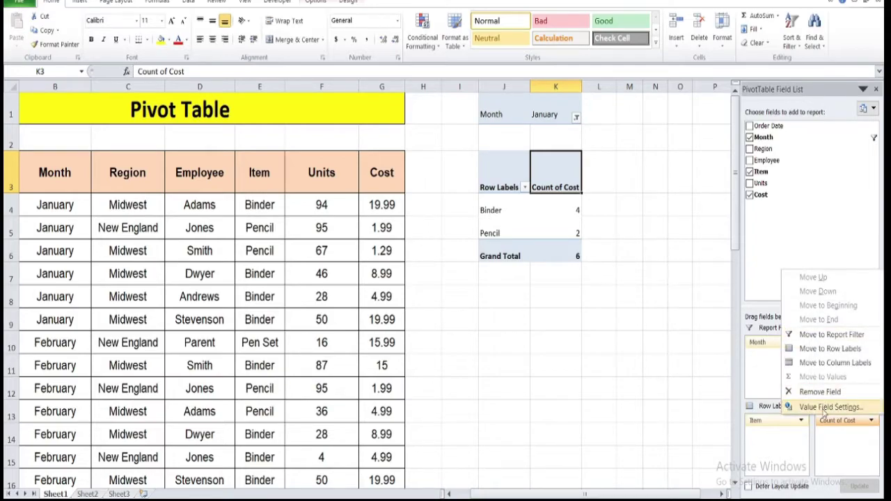
{"action": "left_click", "coordinate": [829, 407]}
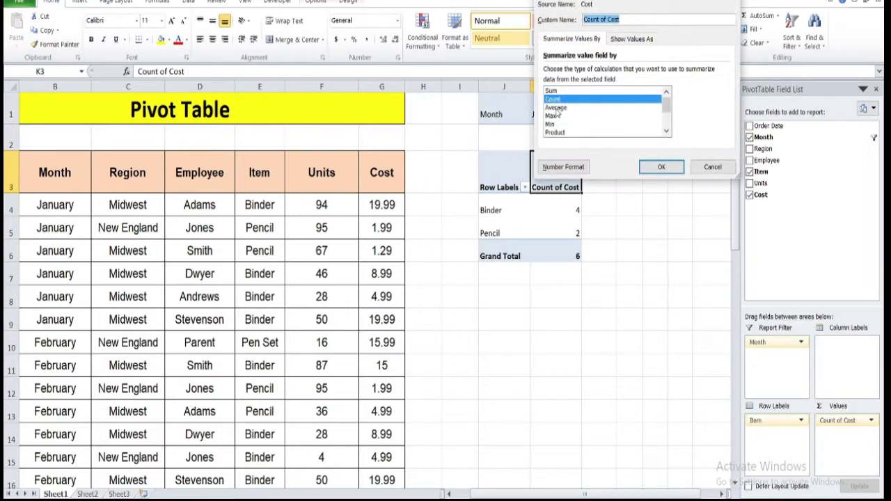
{"action": "left_click", "coordinate": [556, 108]}
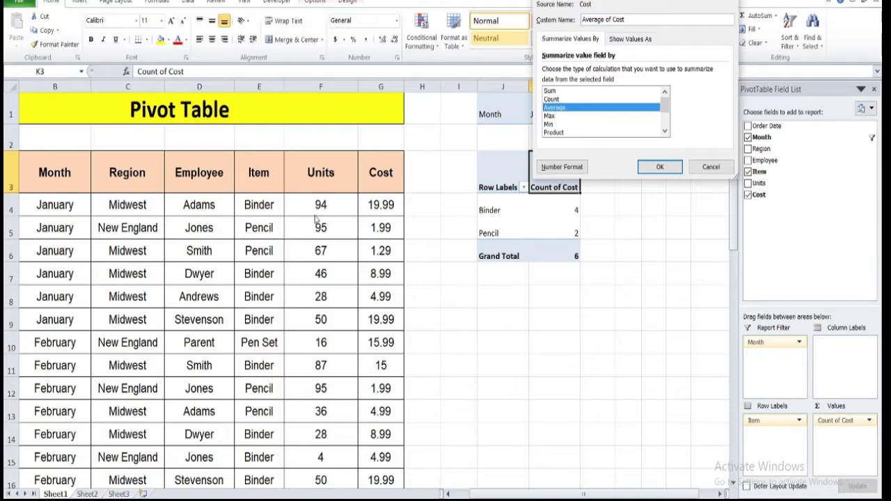
{"action": "left_click", "coordinate": [660, 171]}
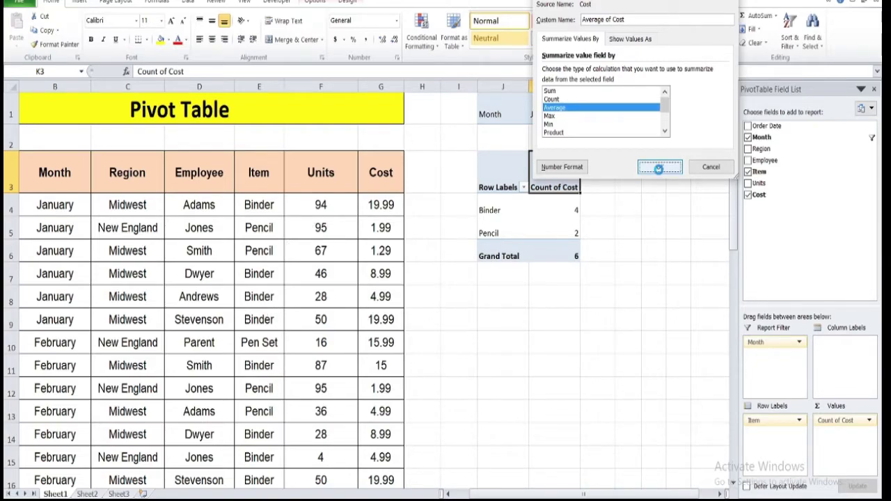
Step: Change the Cost value field's summary calculation to Sum
{"action": "left_click", "coordinate": [572, 213]}
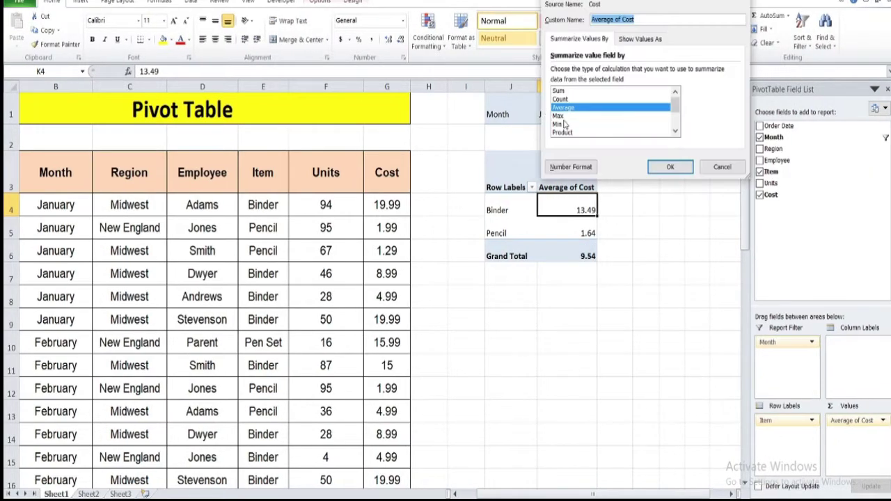
{"action": "left_click", "coordinate": [562, 116]}
{"action": "left_click", "coordinate": [558, 124]}
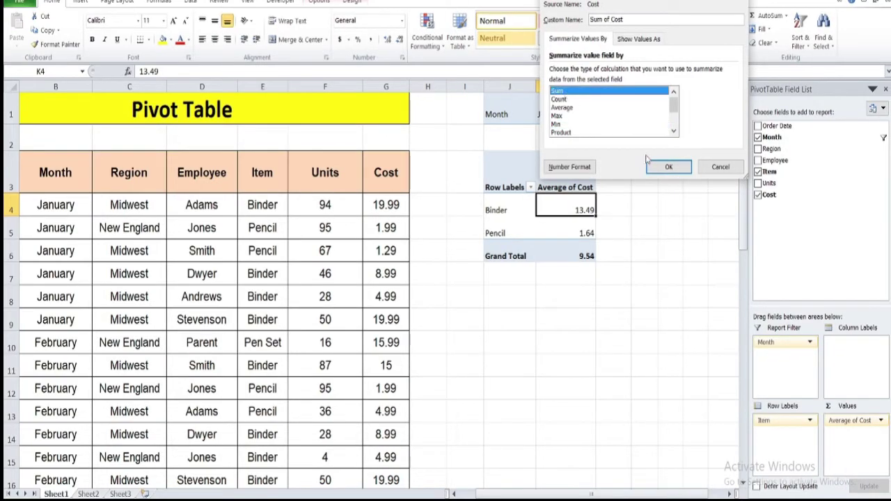
{"action": "left_click", "coordinate": [665, 169]}
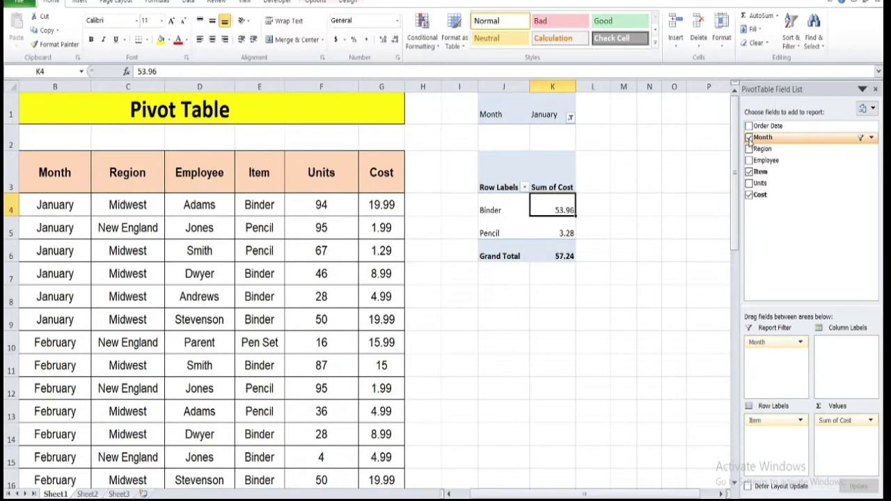
Step: Replace the Month field with Region in the PivotTable and move Region to the report filter
{"action": "left_click", "coordinate": [745, 138]}
{"action": "left_click", "coordinate": [749, 150]}
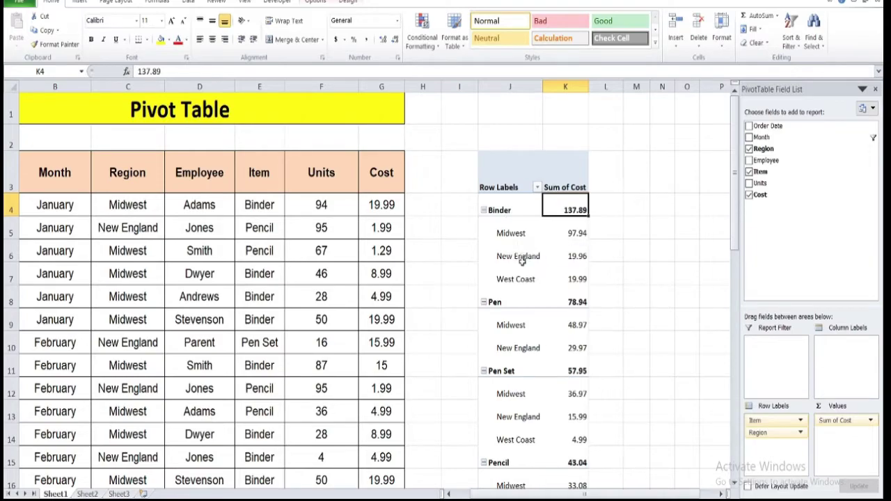
{"action": "scroll", "coordinate": [616, 355], "scroll_direction": "down", "scroll_amount": 2}
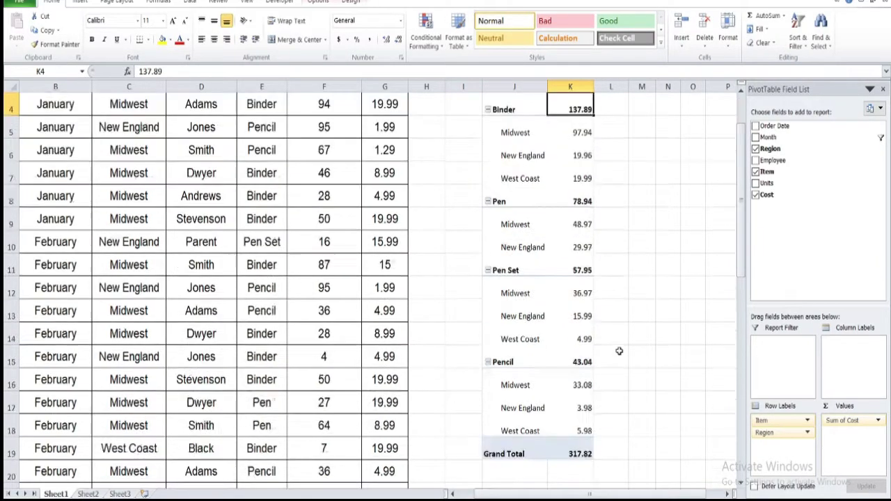
{"action": "scroll", "coordinate": [618, 352], "scroll_direction": "up", "scroll_amount": 2}
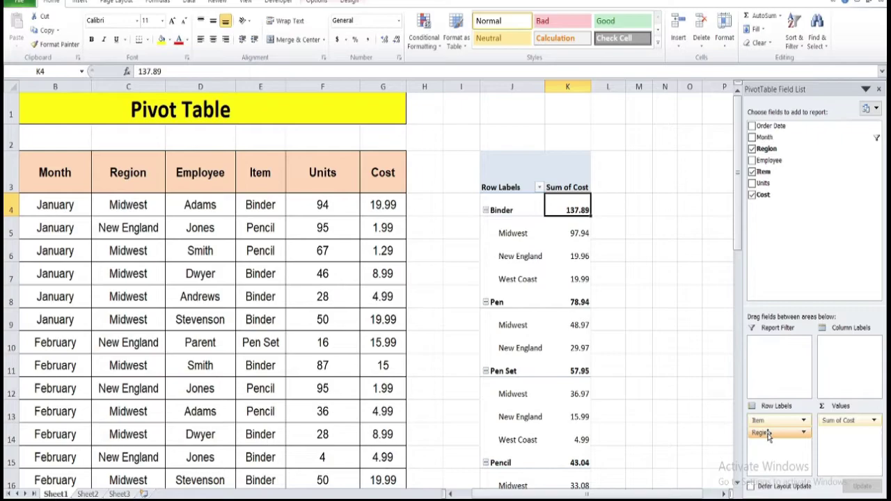
{"action": "left_click_drag", "start_coordinate": [769, 434], "coordinate": [792, 363]}
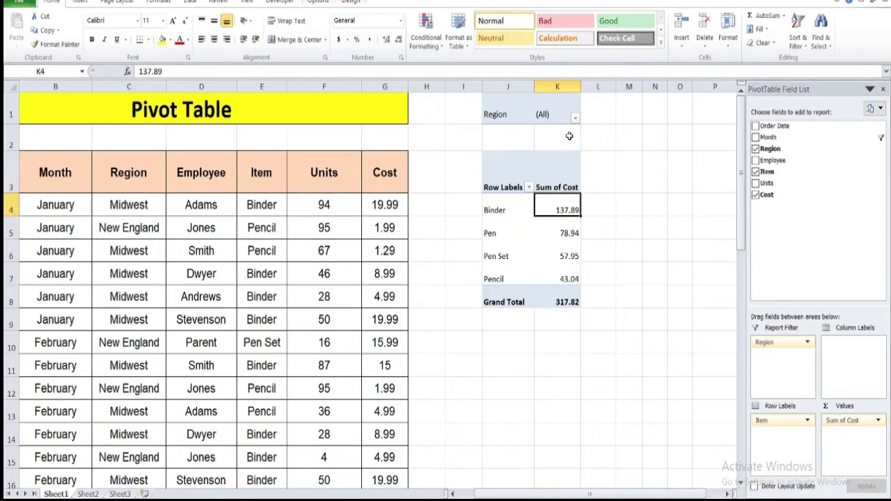
Step: Filter the PivotTable by the Midwest region with multiple item selection enabled, and select the resulting item rows
{"action": "left_click_drag", "start_coordinate": [563, 299], "coordinate": [521, 109]}
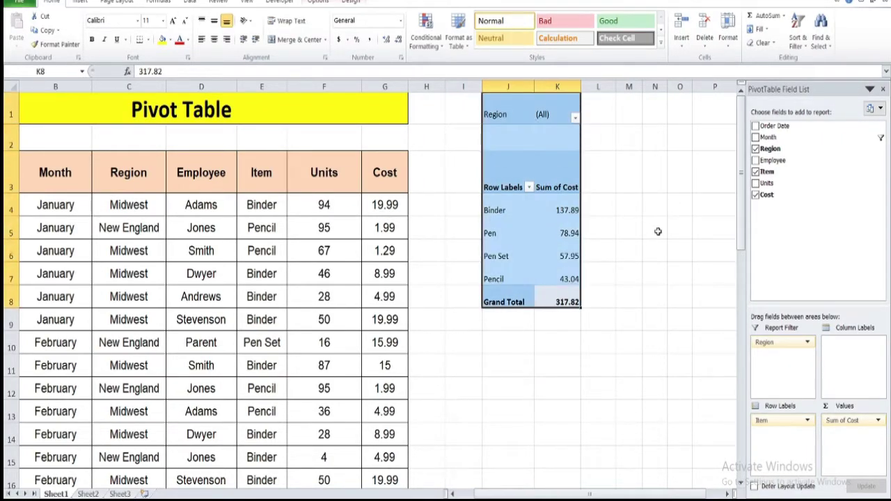
{"action": "left_click", "coordinate": [659, 232]}
{"action": "left_click", "coordinate": [543, 228]}
{"action": "left_click", "coordinate": [575, 117]}
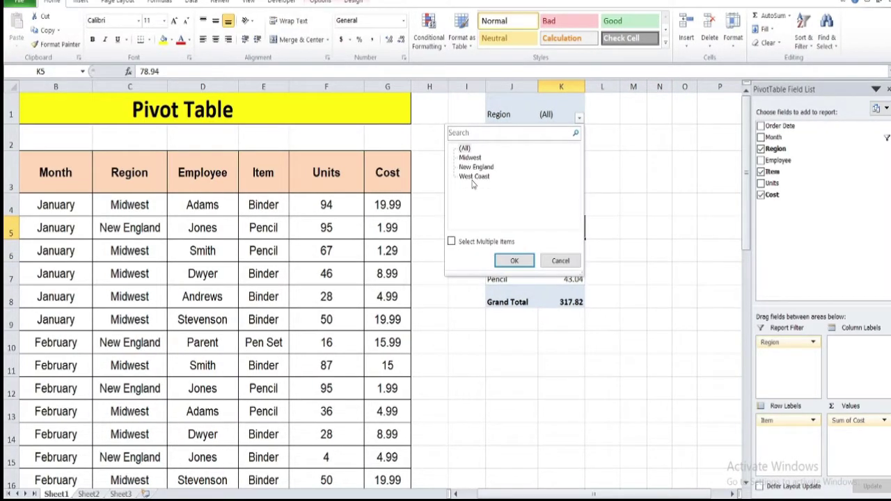
{"action": "left_click", "coordinate": [470, 157]}
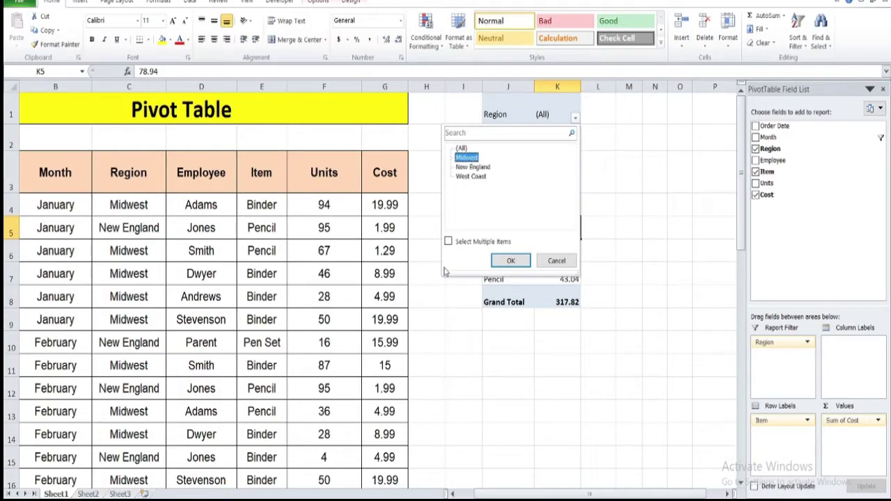
{"action": "left_click", "coordinate": [451, 241]}
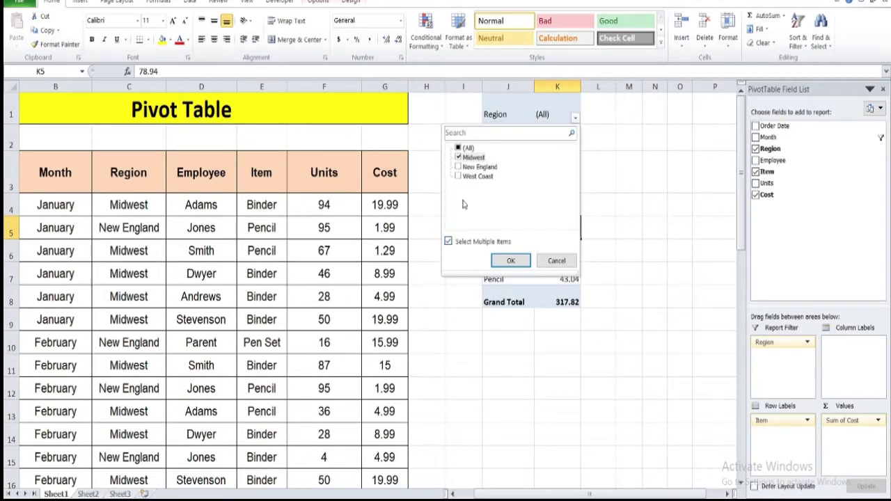
{"action": "left_click", "coordinate": [509, 261]}
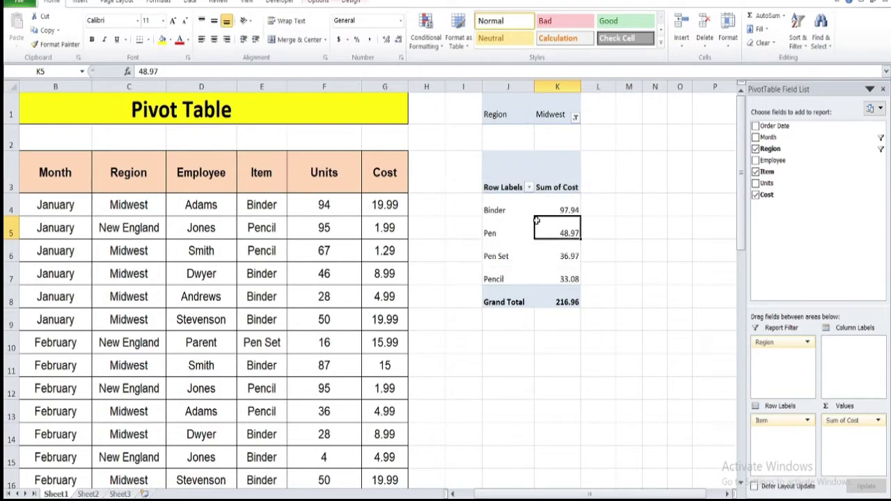
{"action": "mouse_move", "coordinate": [507, 210]}
{"action": "left_mouse_down"}
{"action": "mouse_move", "coordinate": [513, 284]}
{"action": "mouse_move", "coordinate": [557, 230]}
{"action": "mouse_move", "coordinate": [510, 212]}
{"action": "left_mouse_up"}
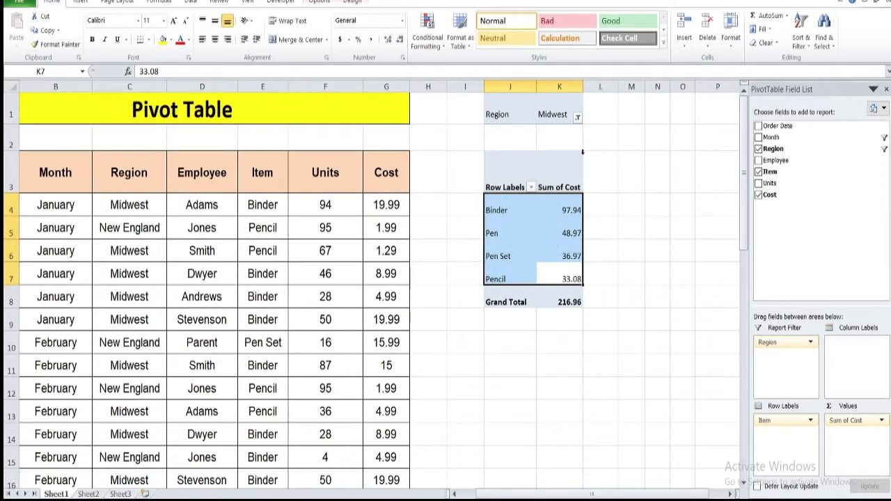
Step: Reset the Region report filter to include all regions
{"action": "left_click", "coordinate": [578, 117]}
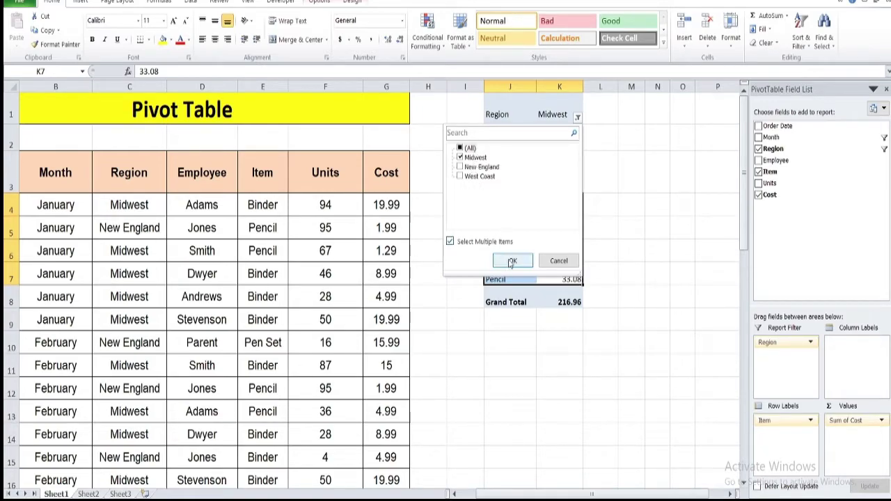
{"action": "left_click", "coordinate": [461, 149]}
{"action": "left_click", "coordinate": [512, 262]}
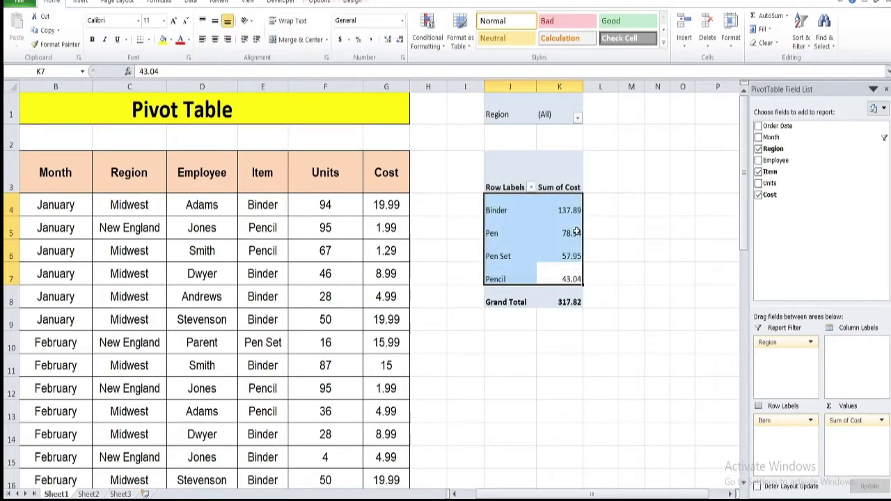
{"action": "left_click", "coordinate": [656, 241]}
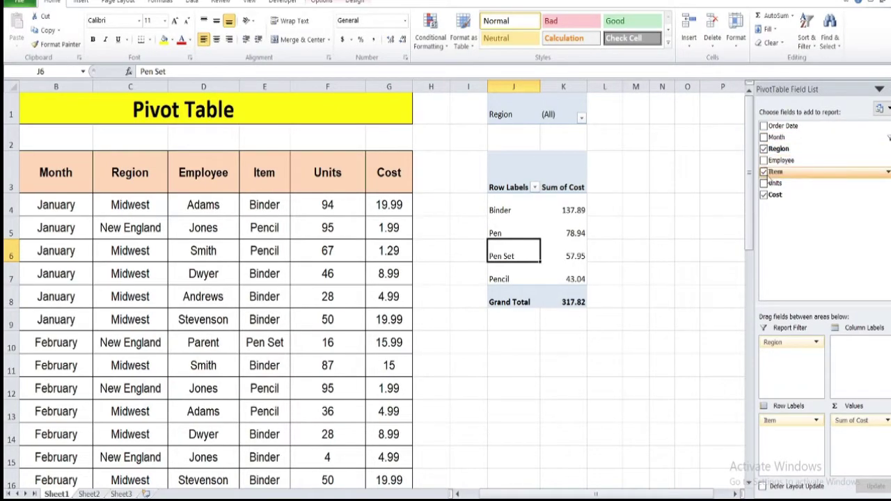
Step: Review the summary calculations available in the Cost value field settings, keeping Sum selected
{"action": "left_click", "coordinate": [764, 195]}
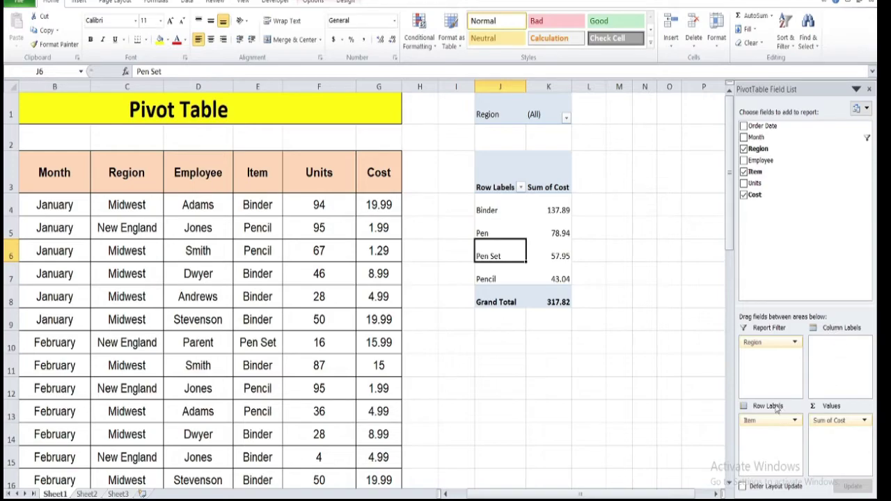
{"action": "left_click", "coordinate": [835, 422]}
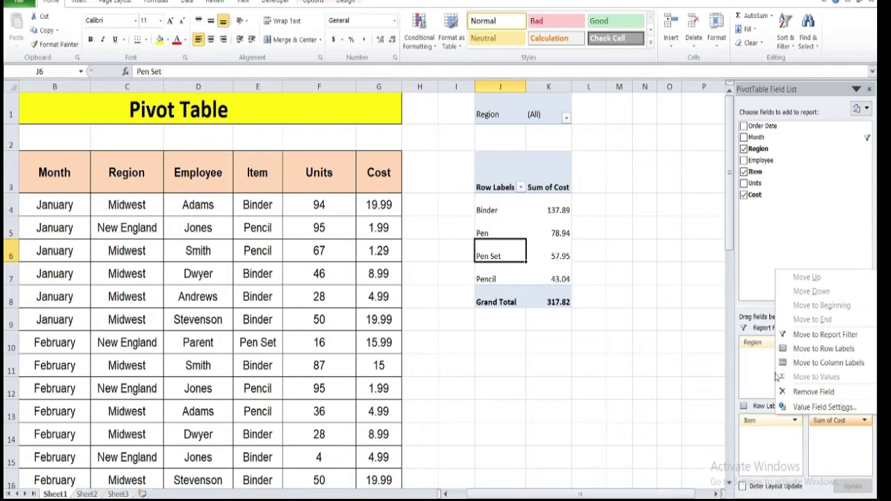
{"action": "left_click", "coordinate": [809, 408]}
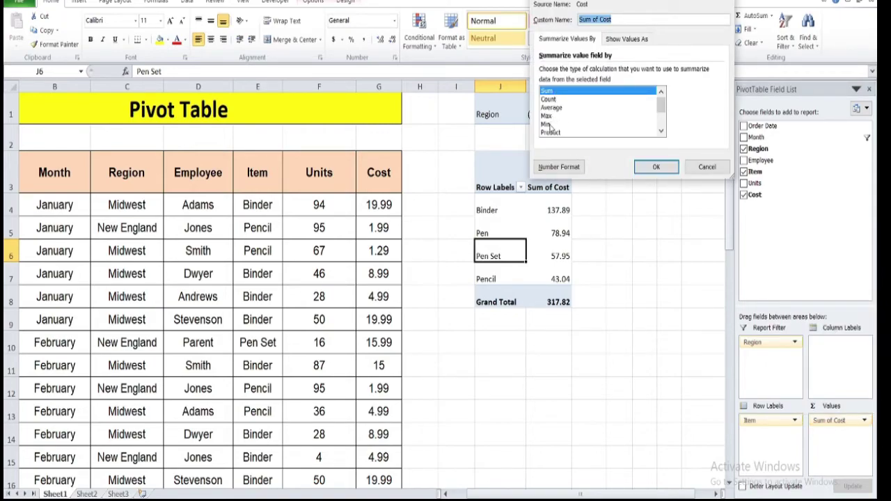
{"action": "left_click", "coordinate": [667, 167]}
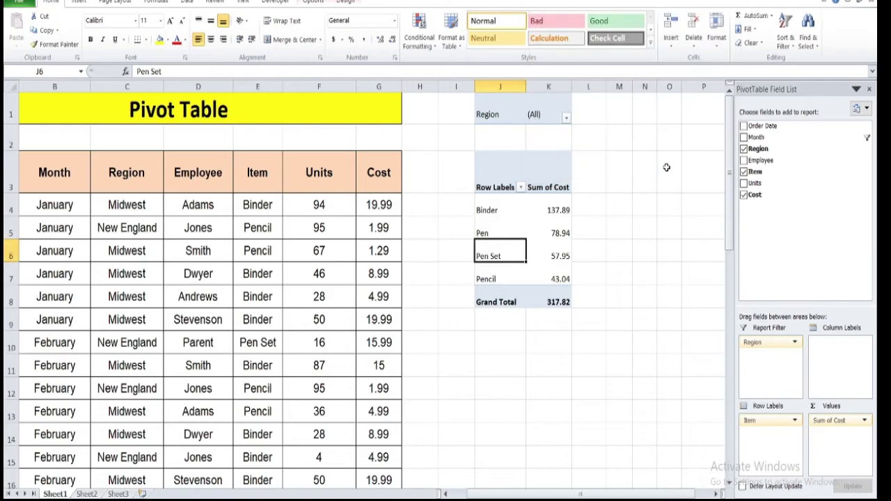